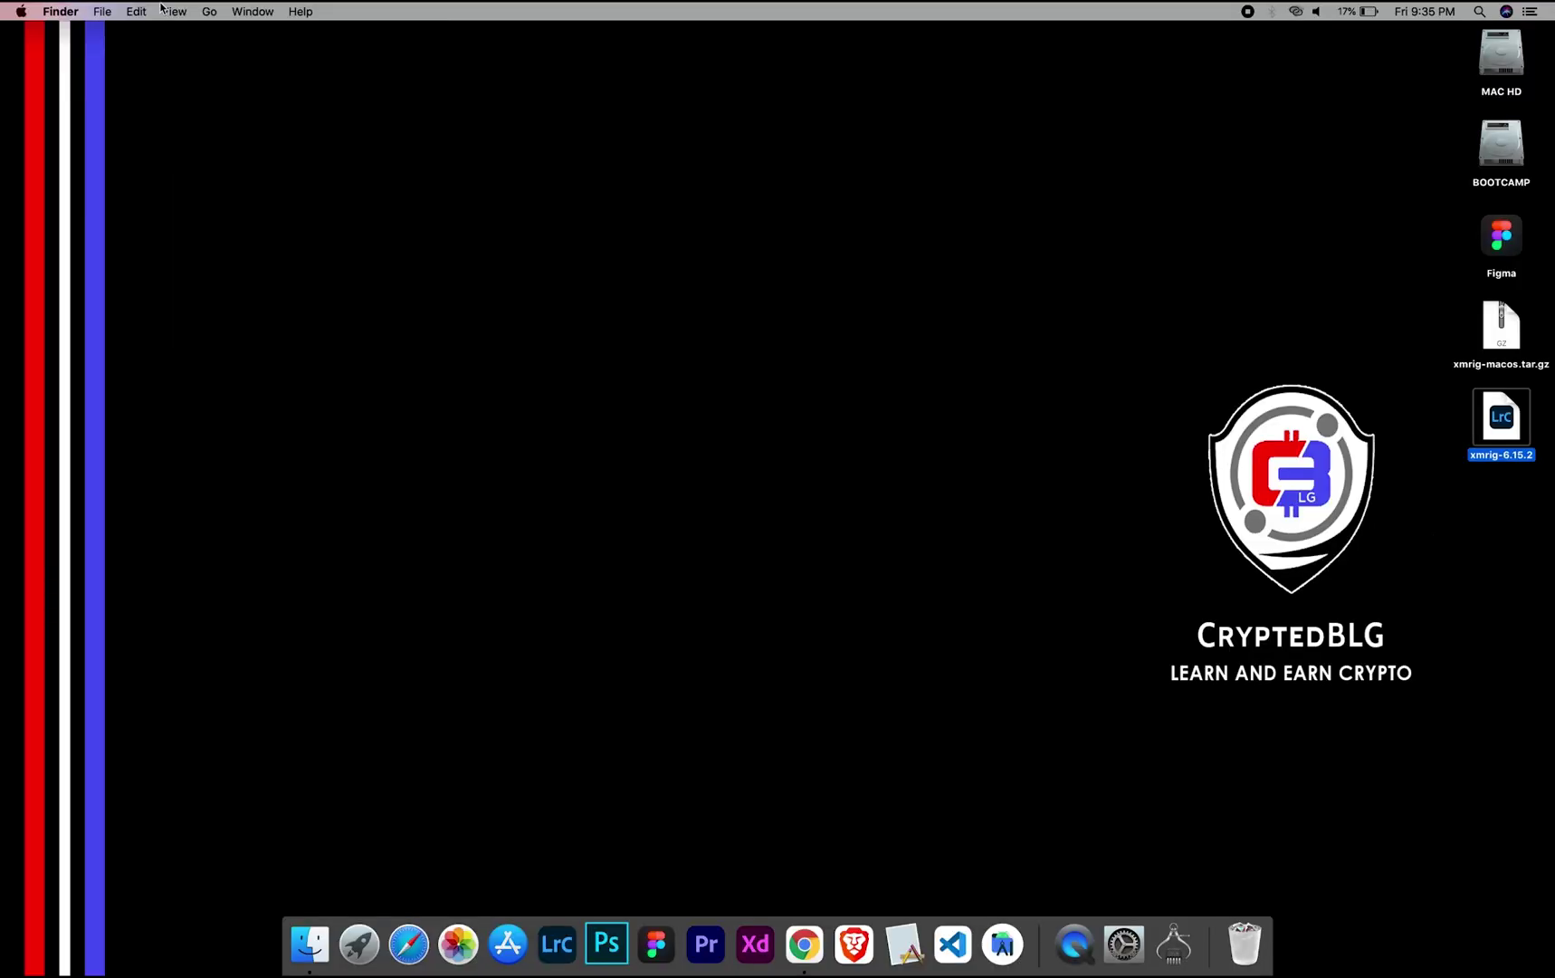
Check this Mac's About details (macOS Catalina 10.15.5, MacBook Pro) and select the extracted xmrig folder
click(21, 11)
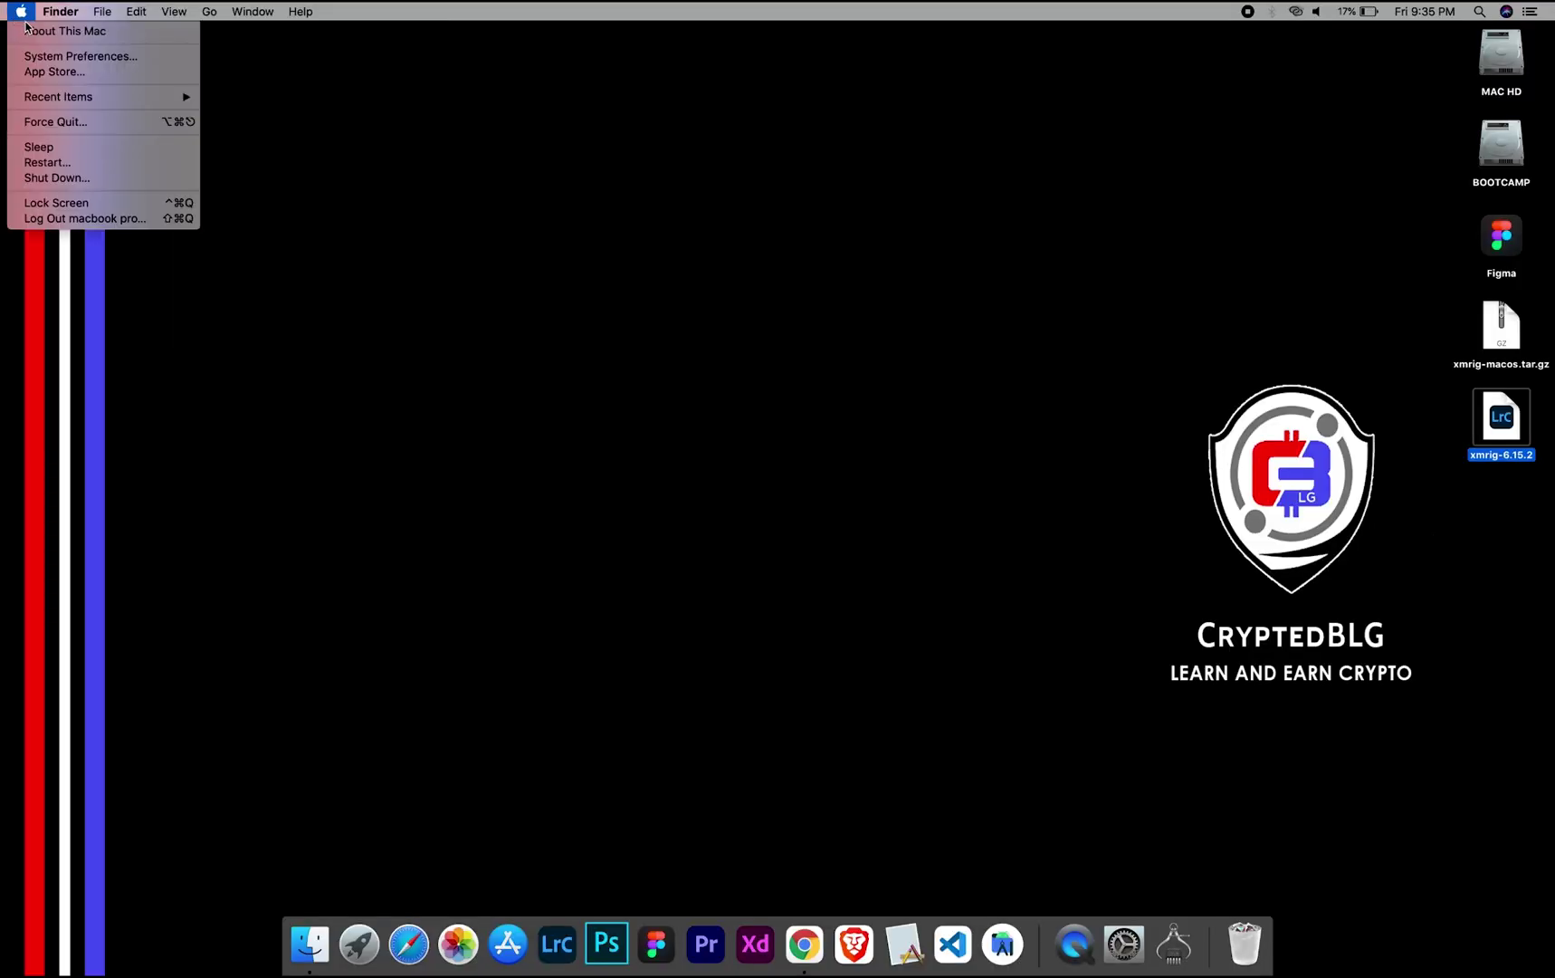
click(36, 30)
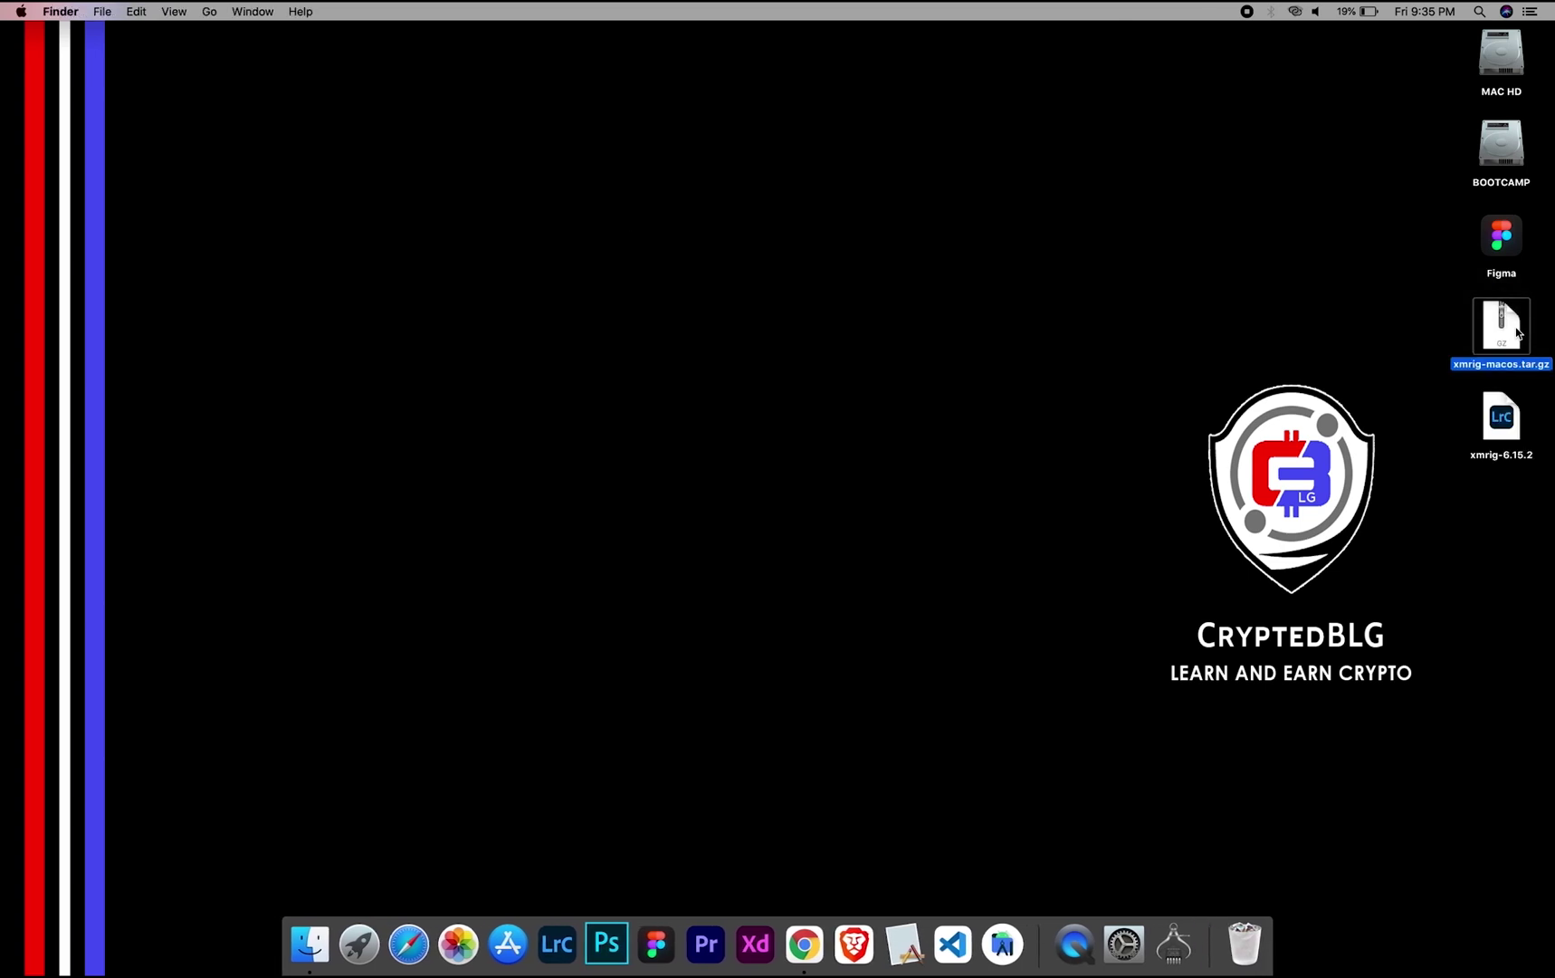
click(1507, 413)
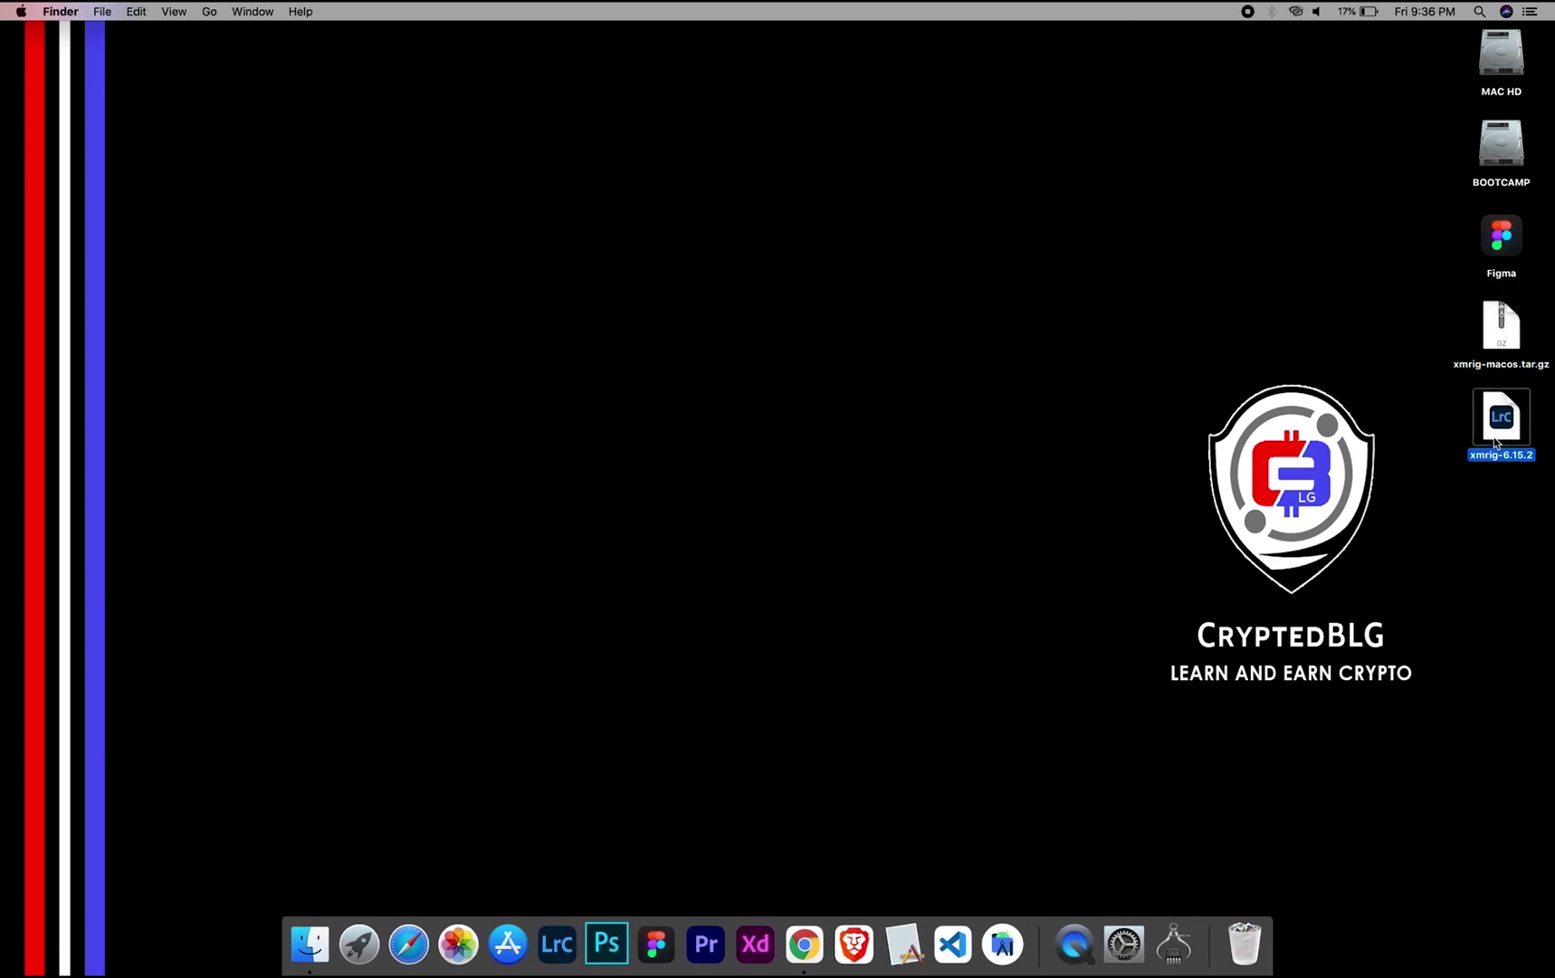
Open config.json in TextEdit to review its rx.unmineable.com:3333 pool settings
right_click(572, 248)
mouse_move(656, 269)
click(790, 366)
scroll(496, 422, down, 3)
scroll(496, 422, down, 3)
scroll(496, 422, down, 3)
scroll(496, 422, down, 3)
scroll(496, 421, down, 3)
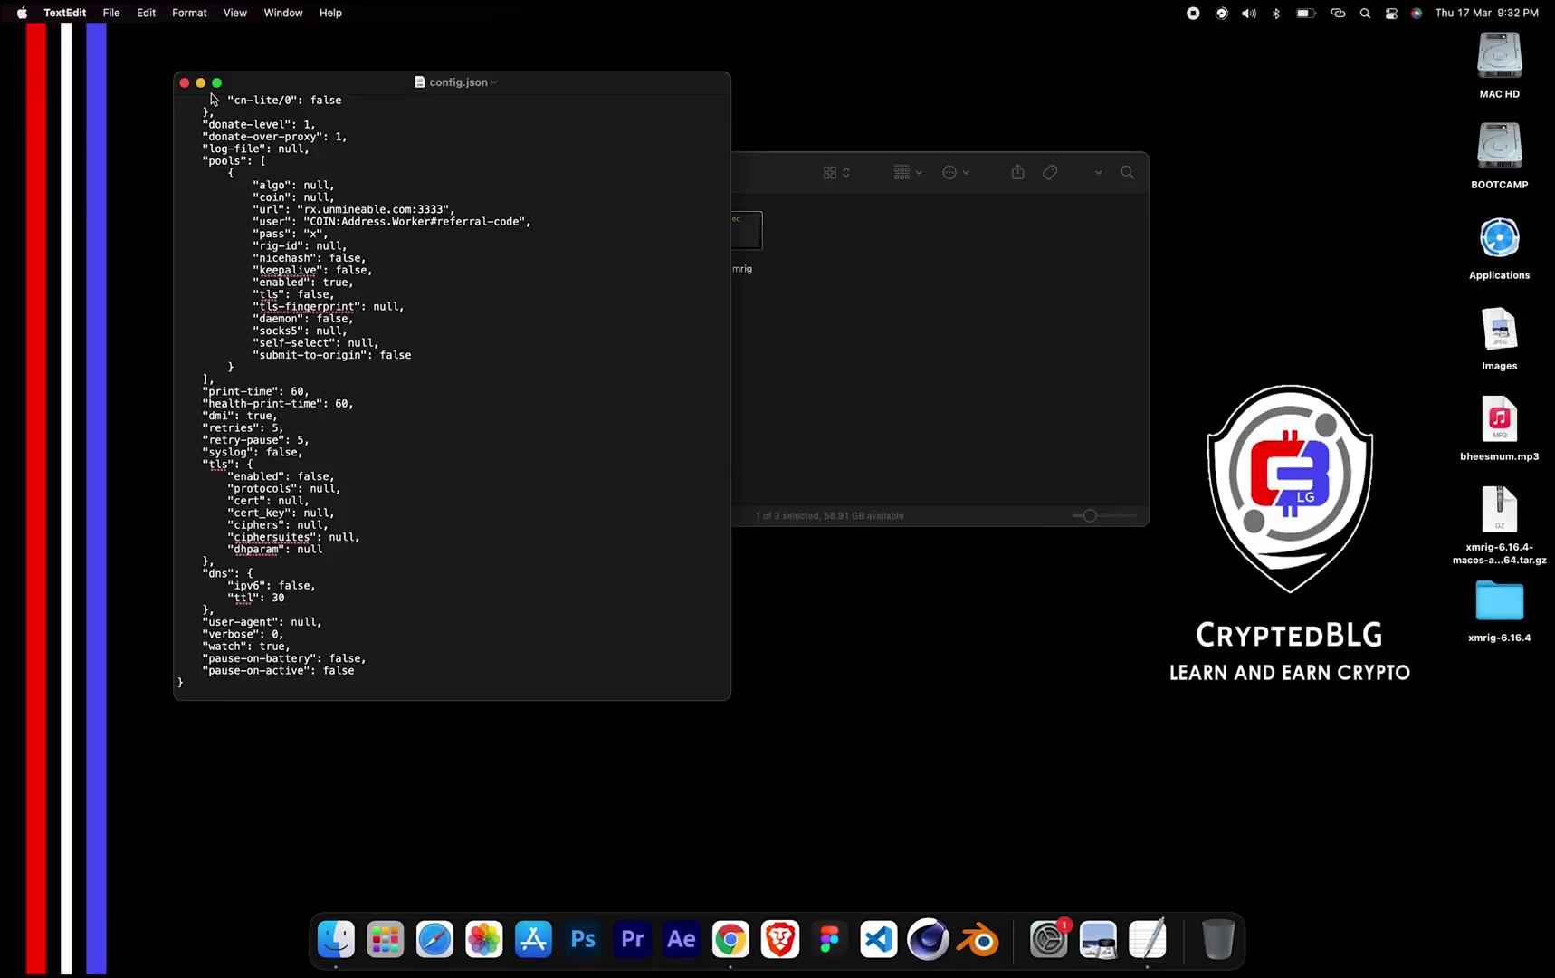
Close config.json, try launching xmrig, and dismiss the unidentified-developer warning
click(185, 82)
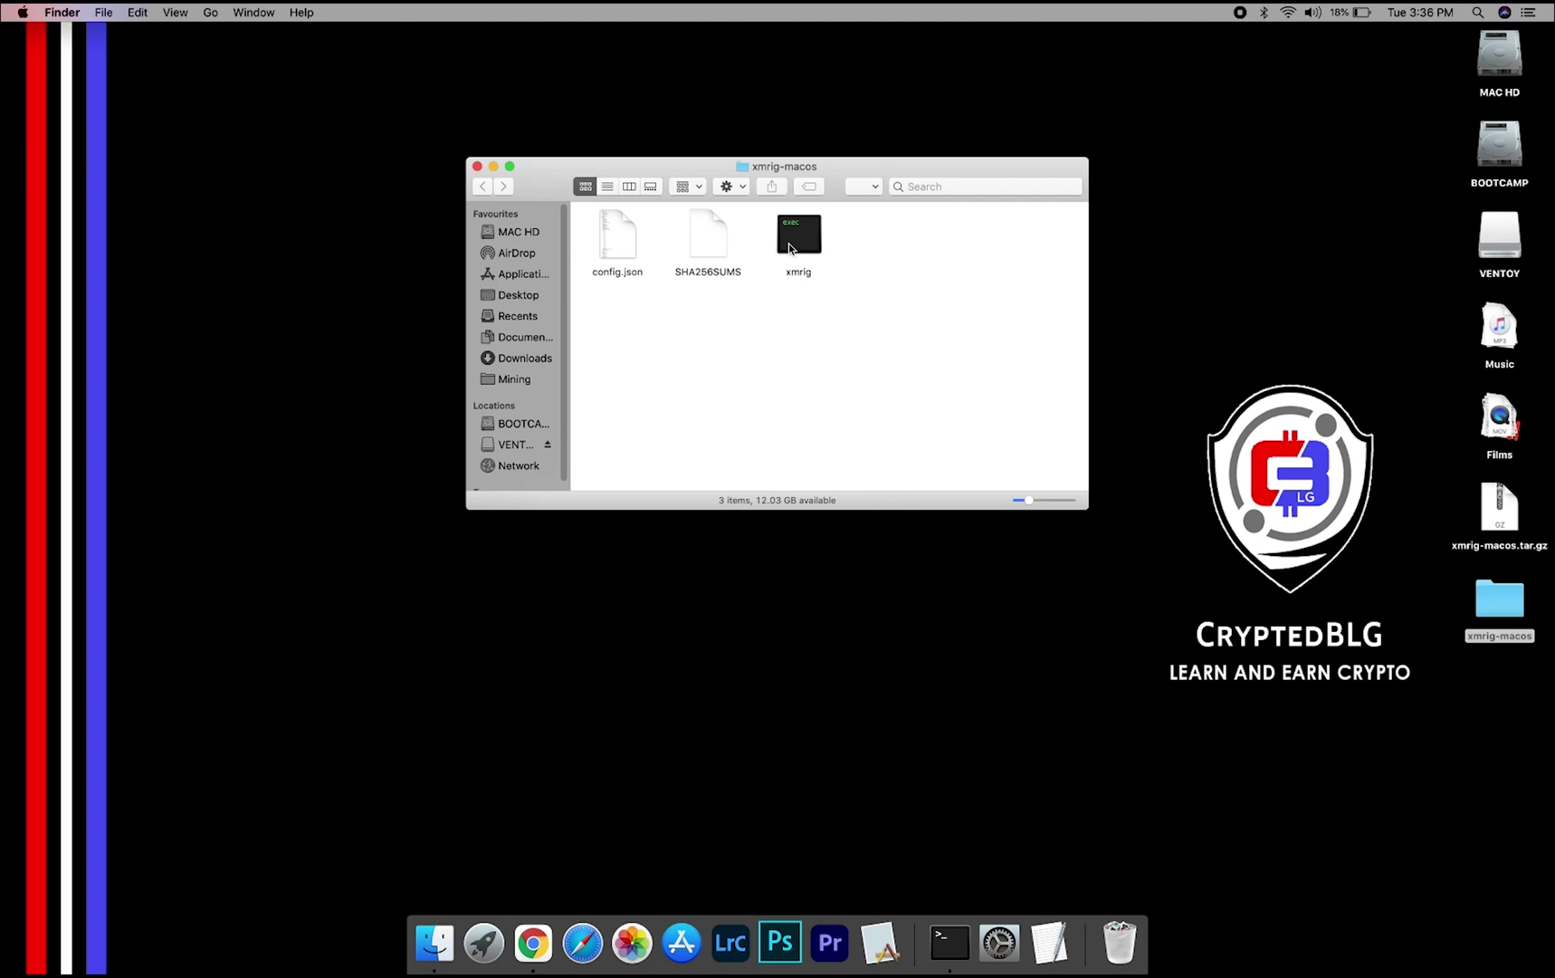
double_click(789, 249)
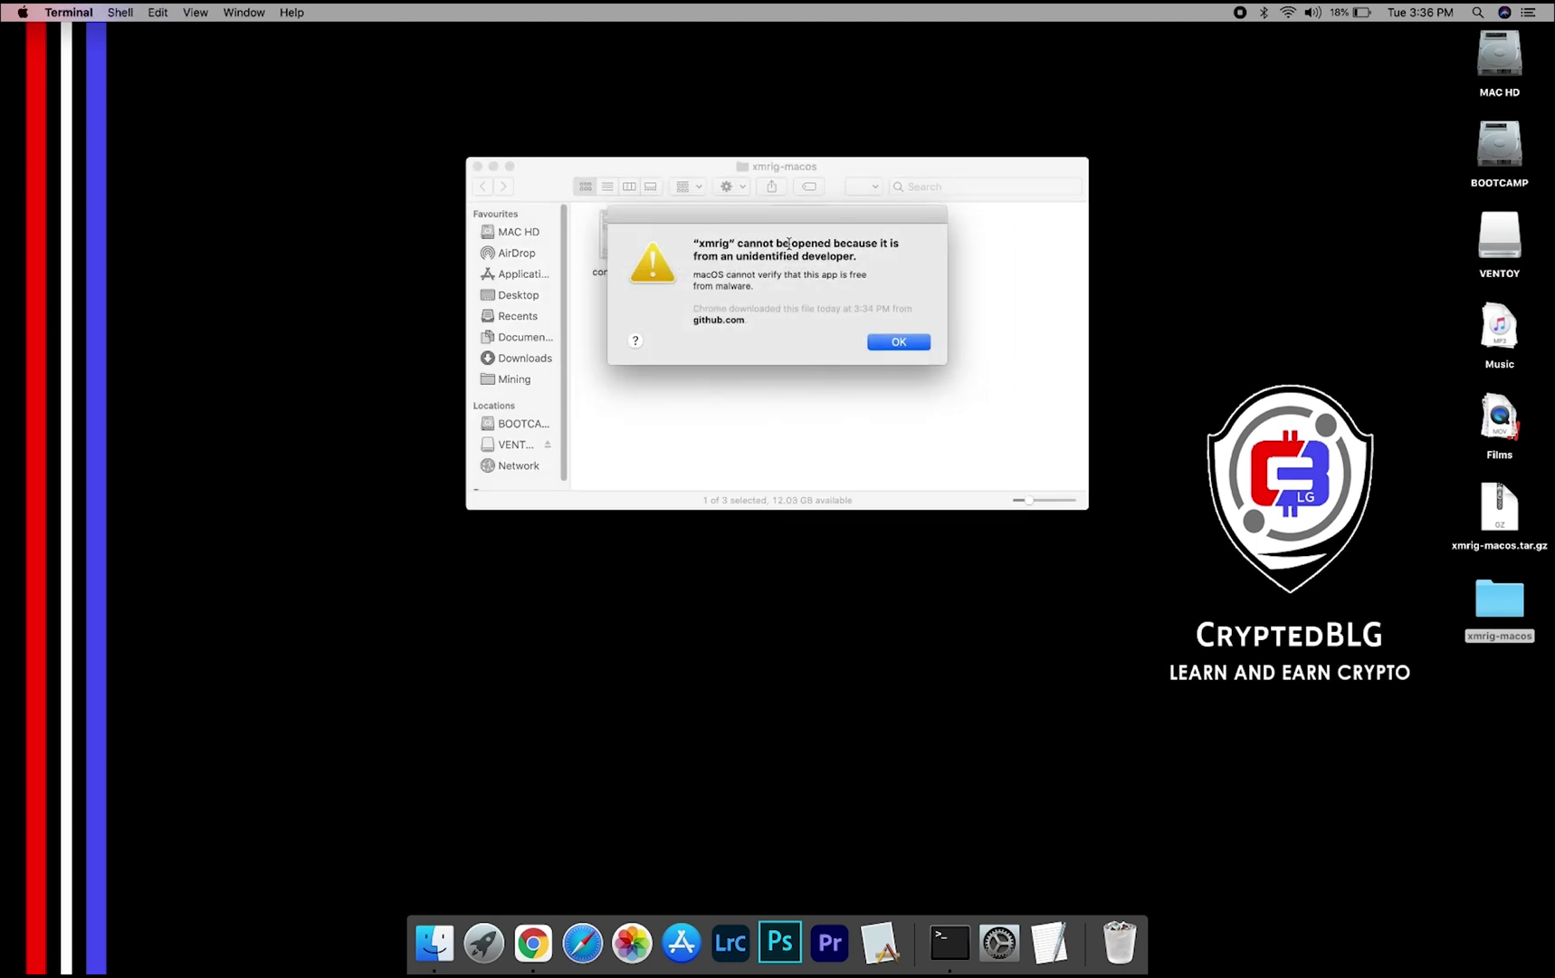
click(898, 342)
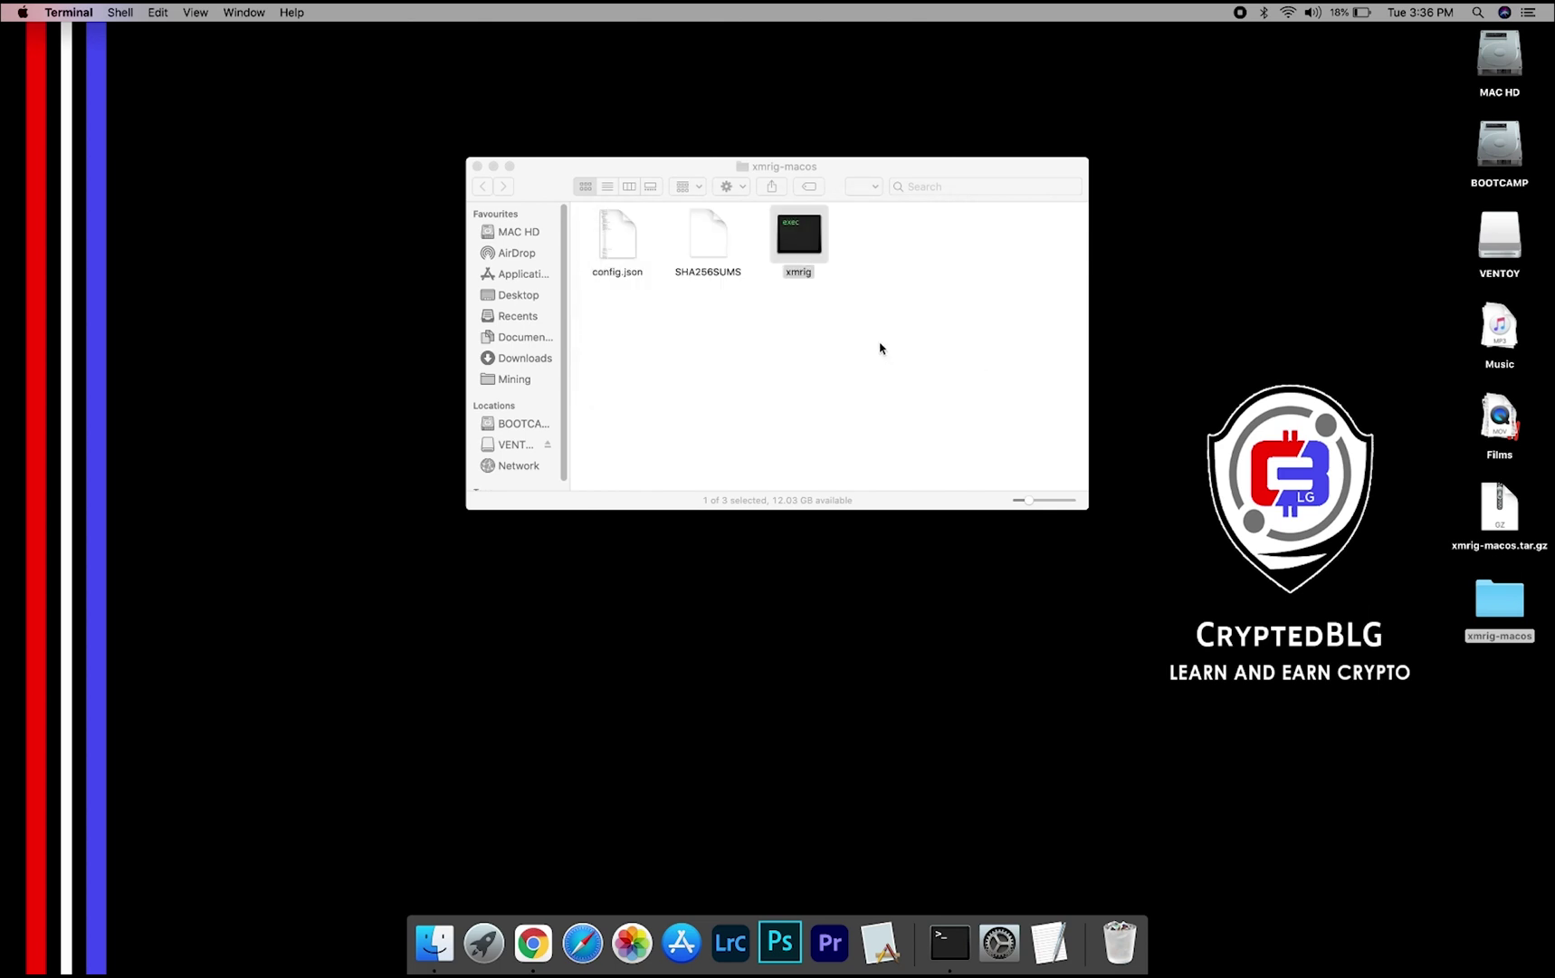
Allow xmrig with Open Anyway in Security & Privacy and confirm opening it
click(22, 20)
click(73, 53)
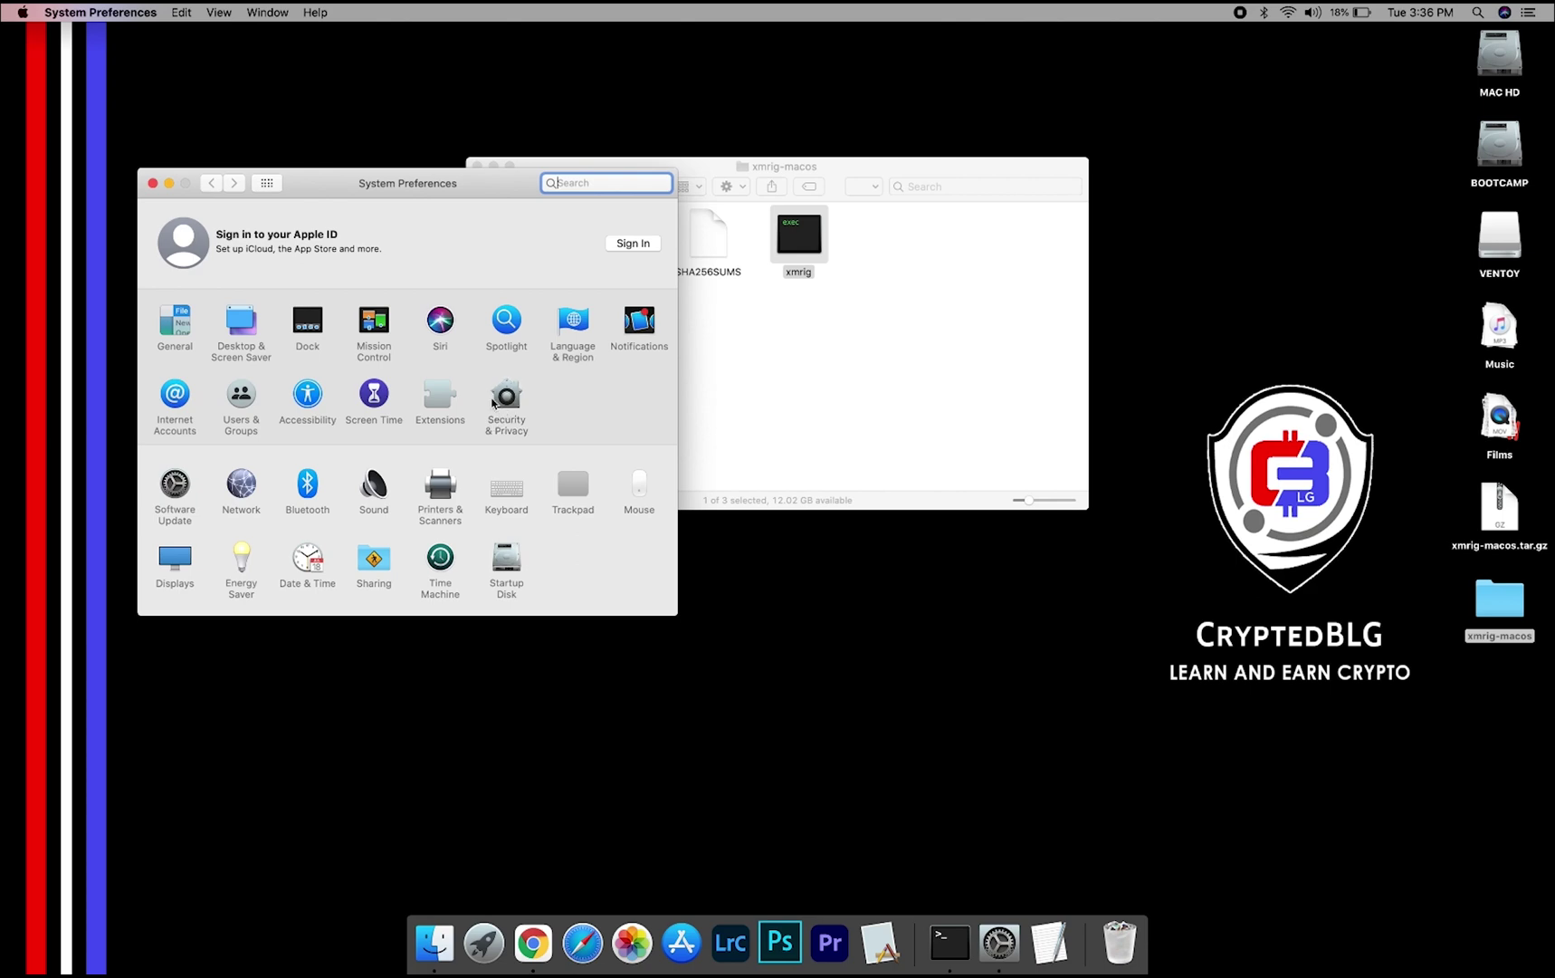
click(494, 403)
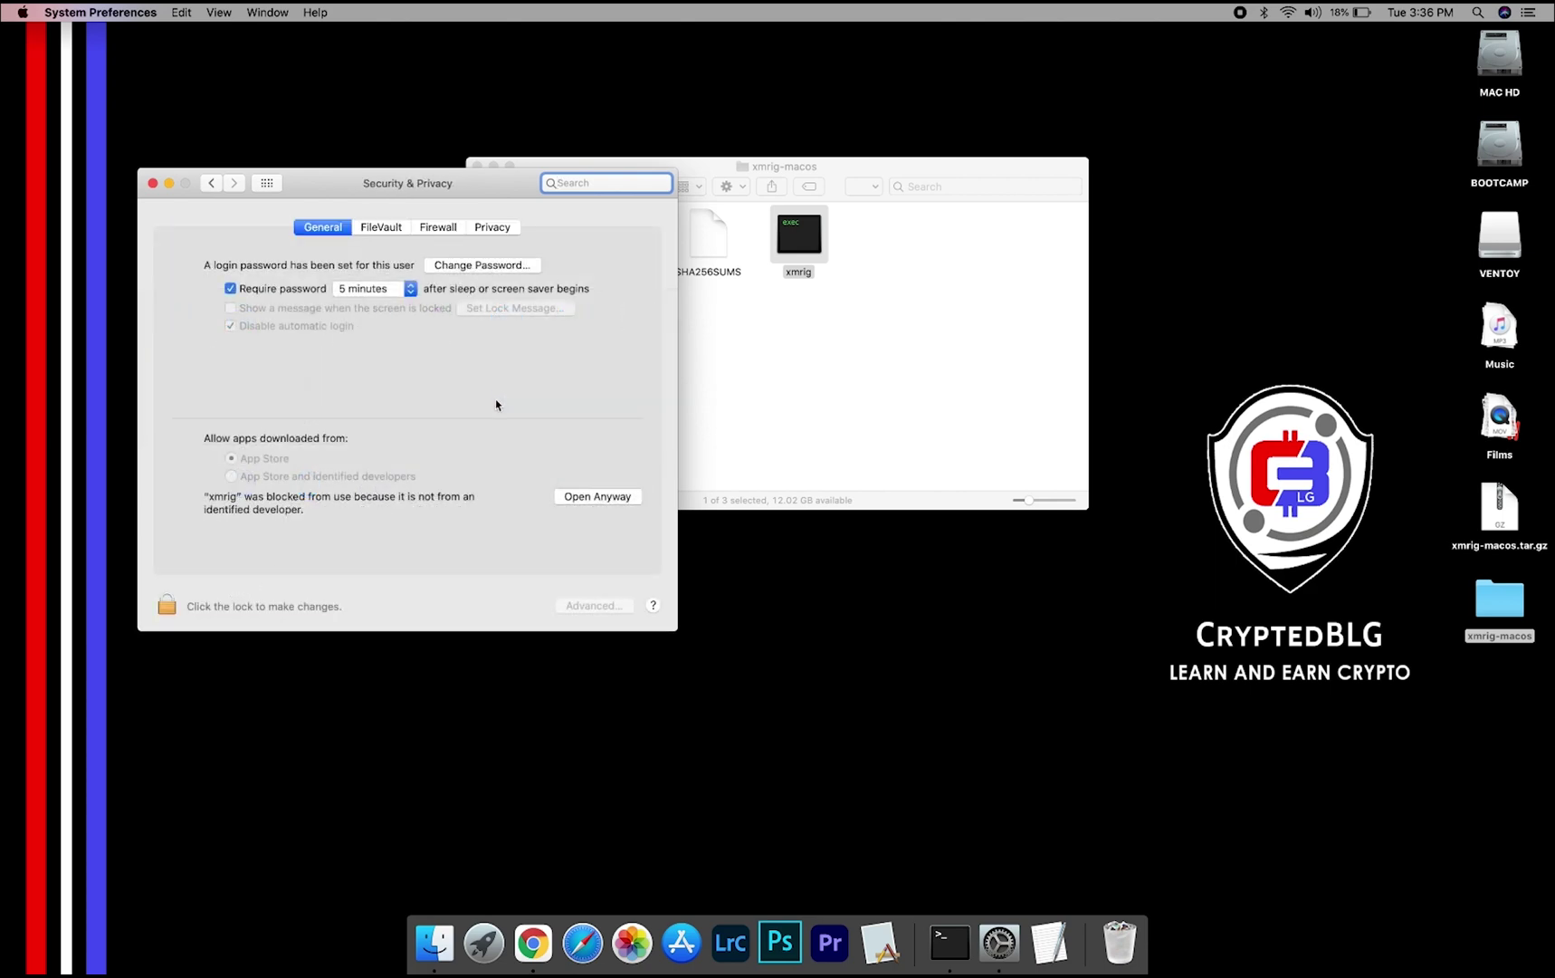
click(582, 497)
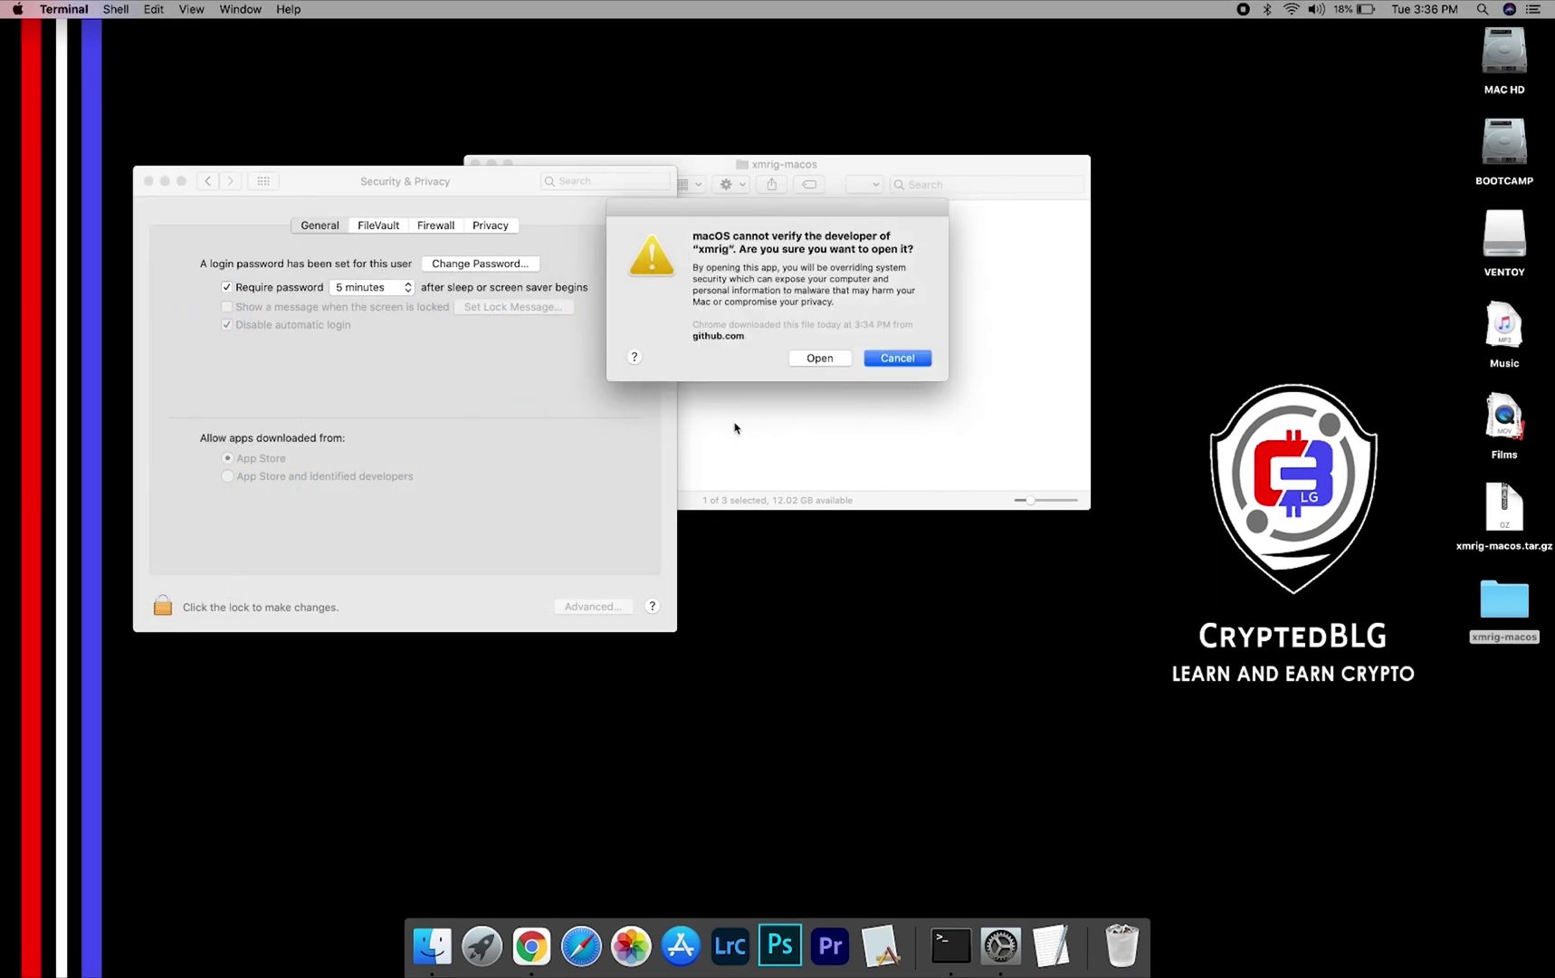
click(811, 359)
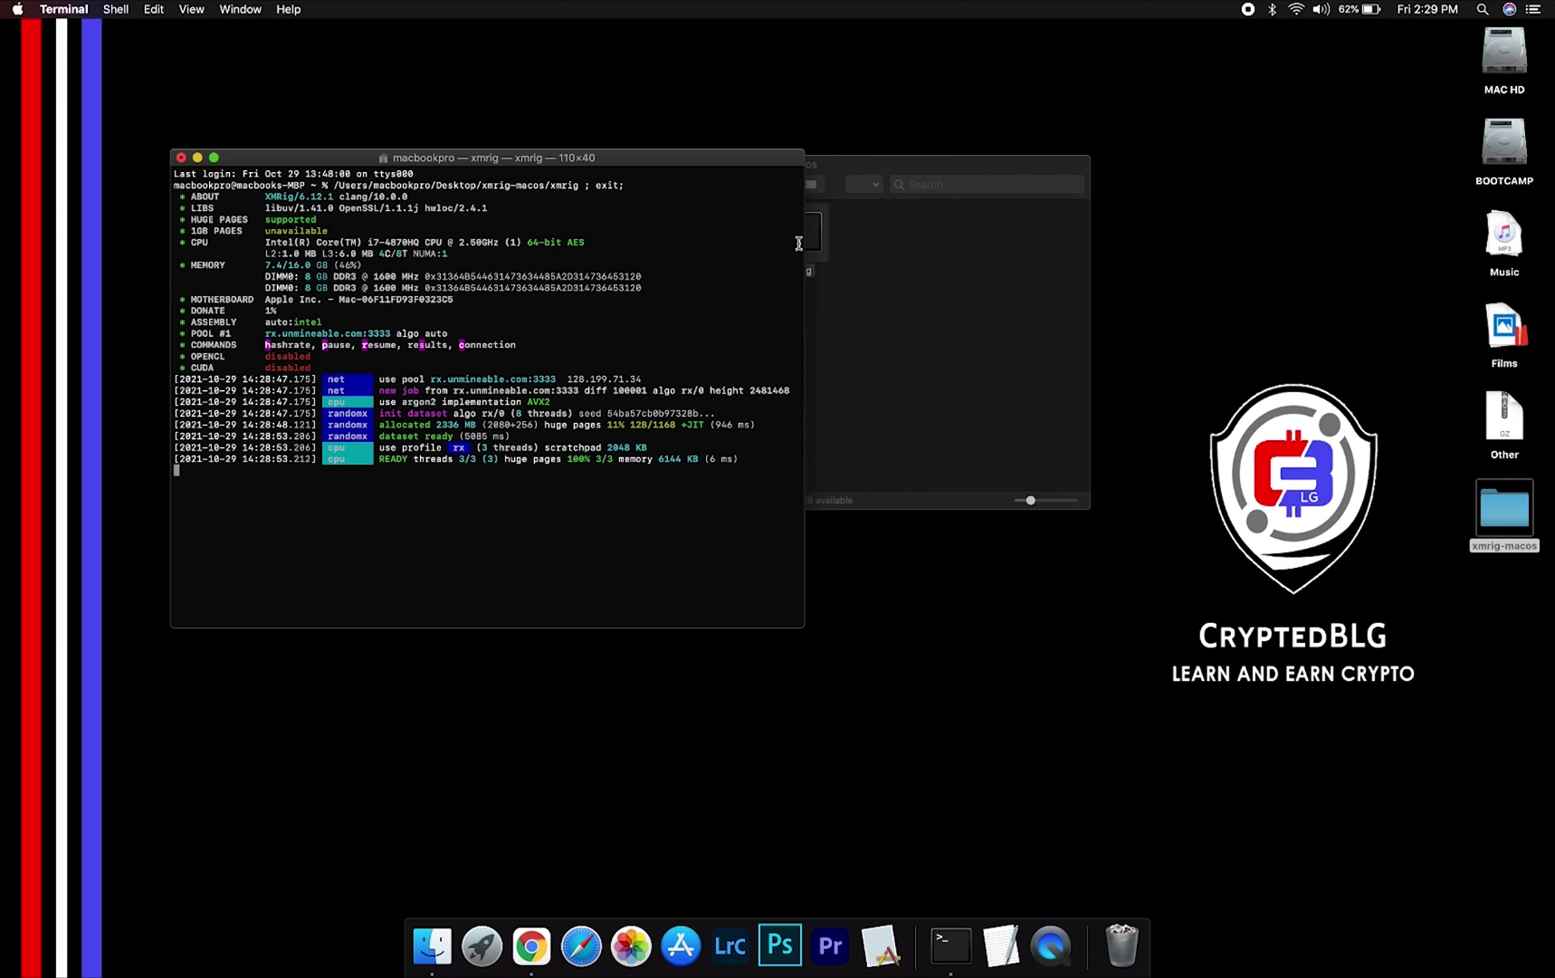
Print xmrig's current hashrate in Terminal and close the Finder window
key(h)
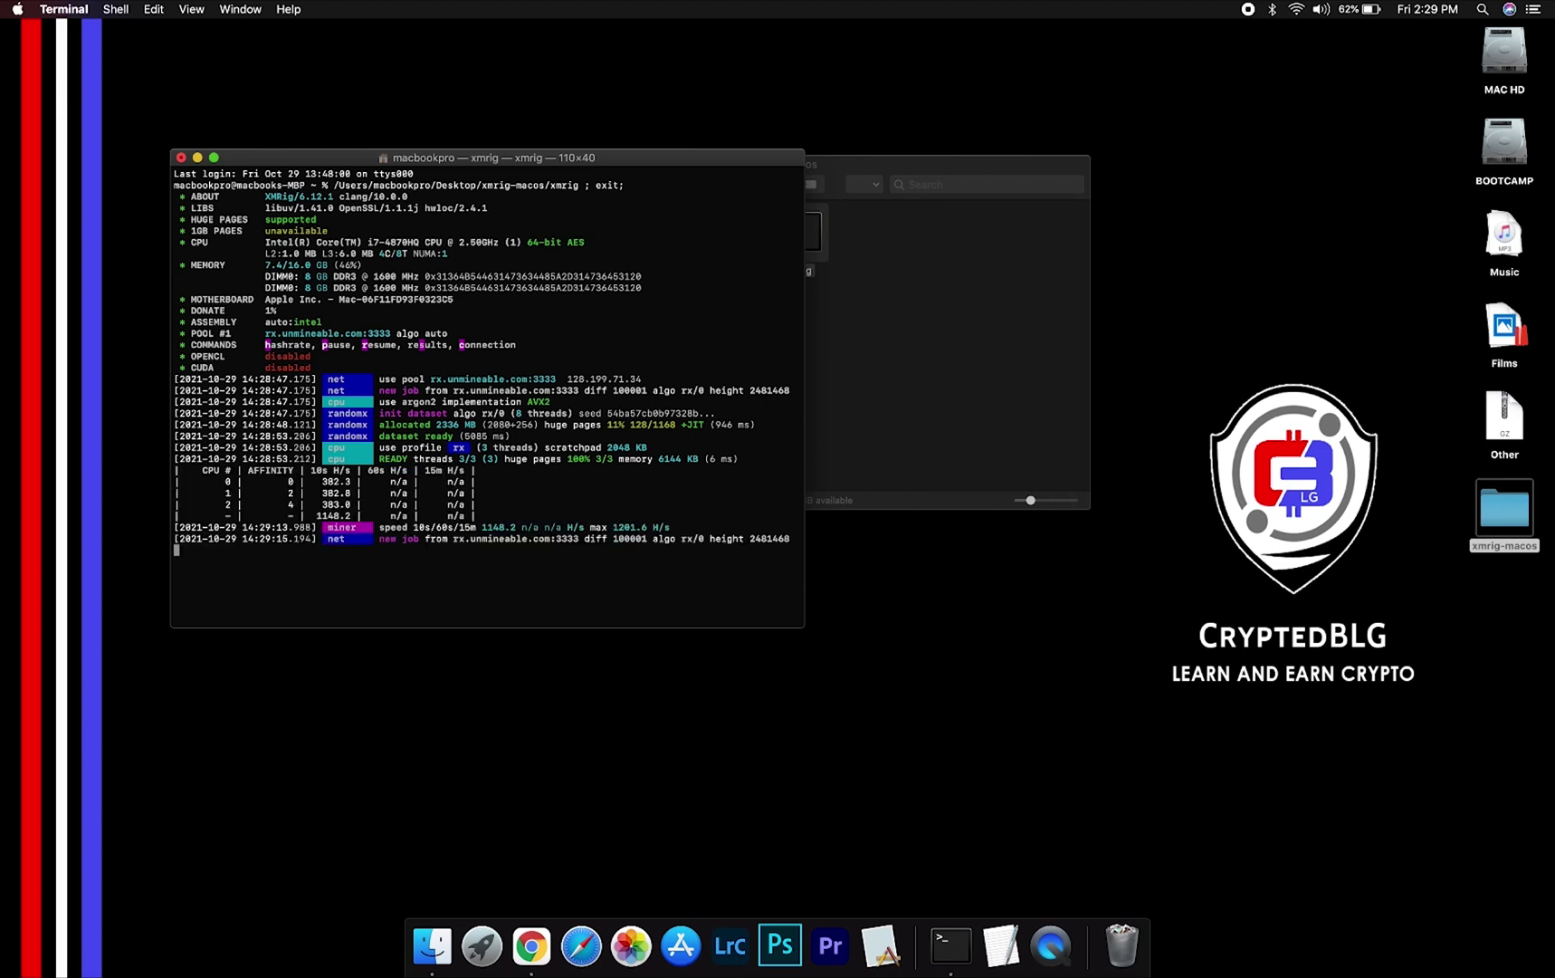
click(1046, 425)
key(cmd+w)
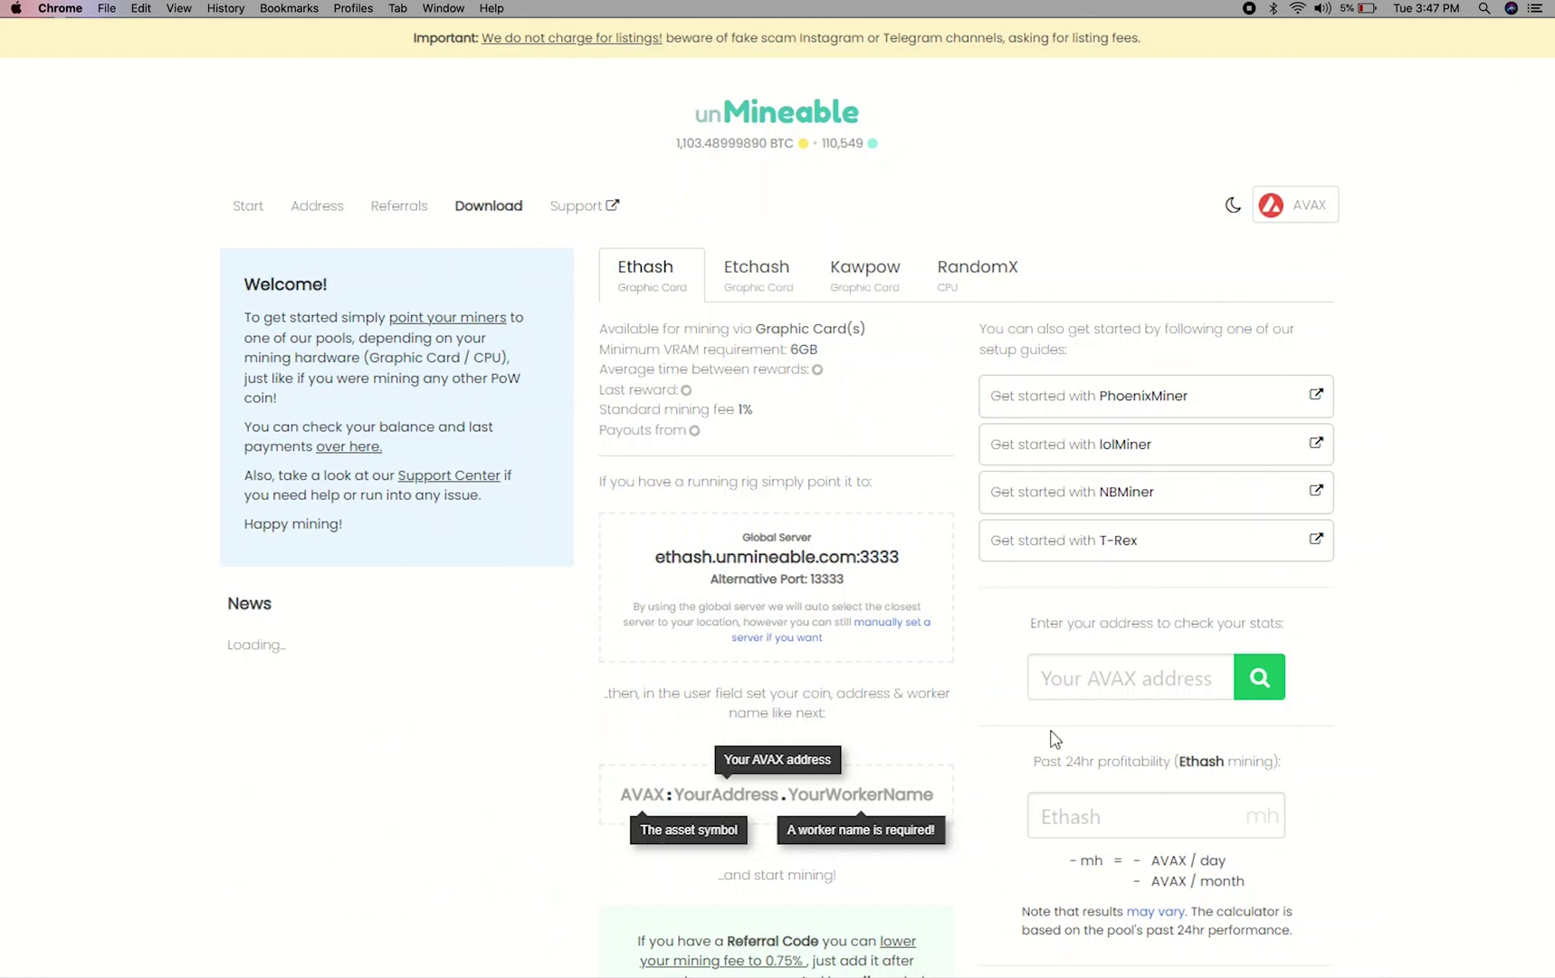
Paste the AVAX wallet address into unMineable's lookup field and search its stats
click(1117, 677)
key(super+v)
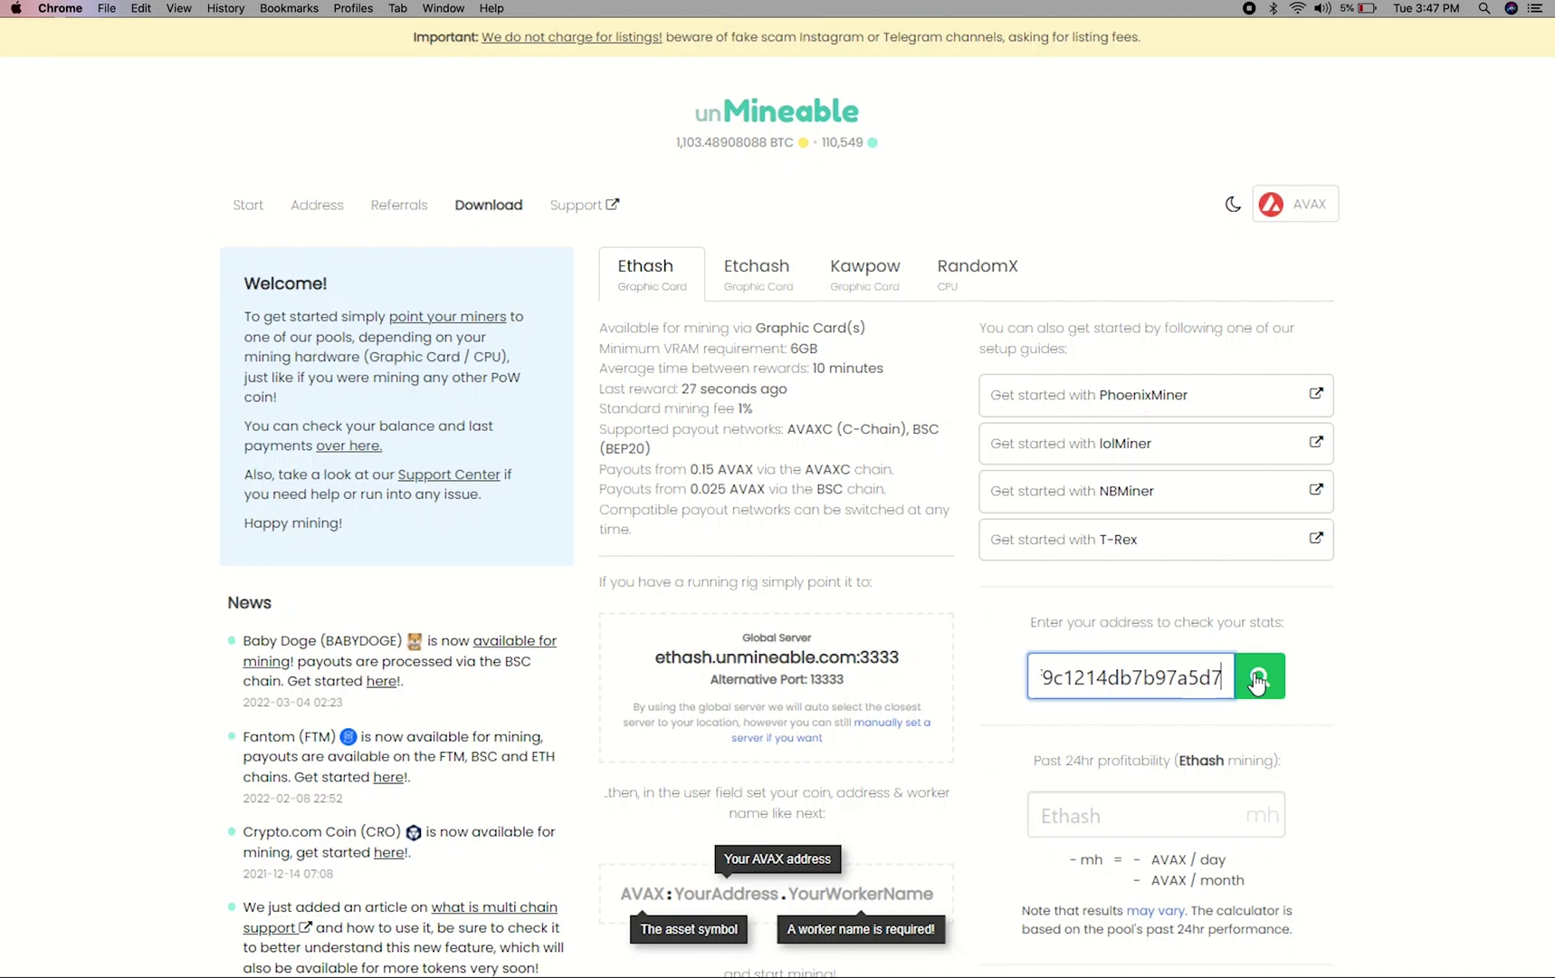
click(1257, 679)
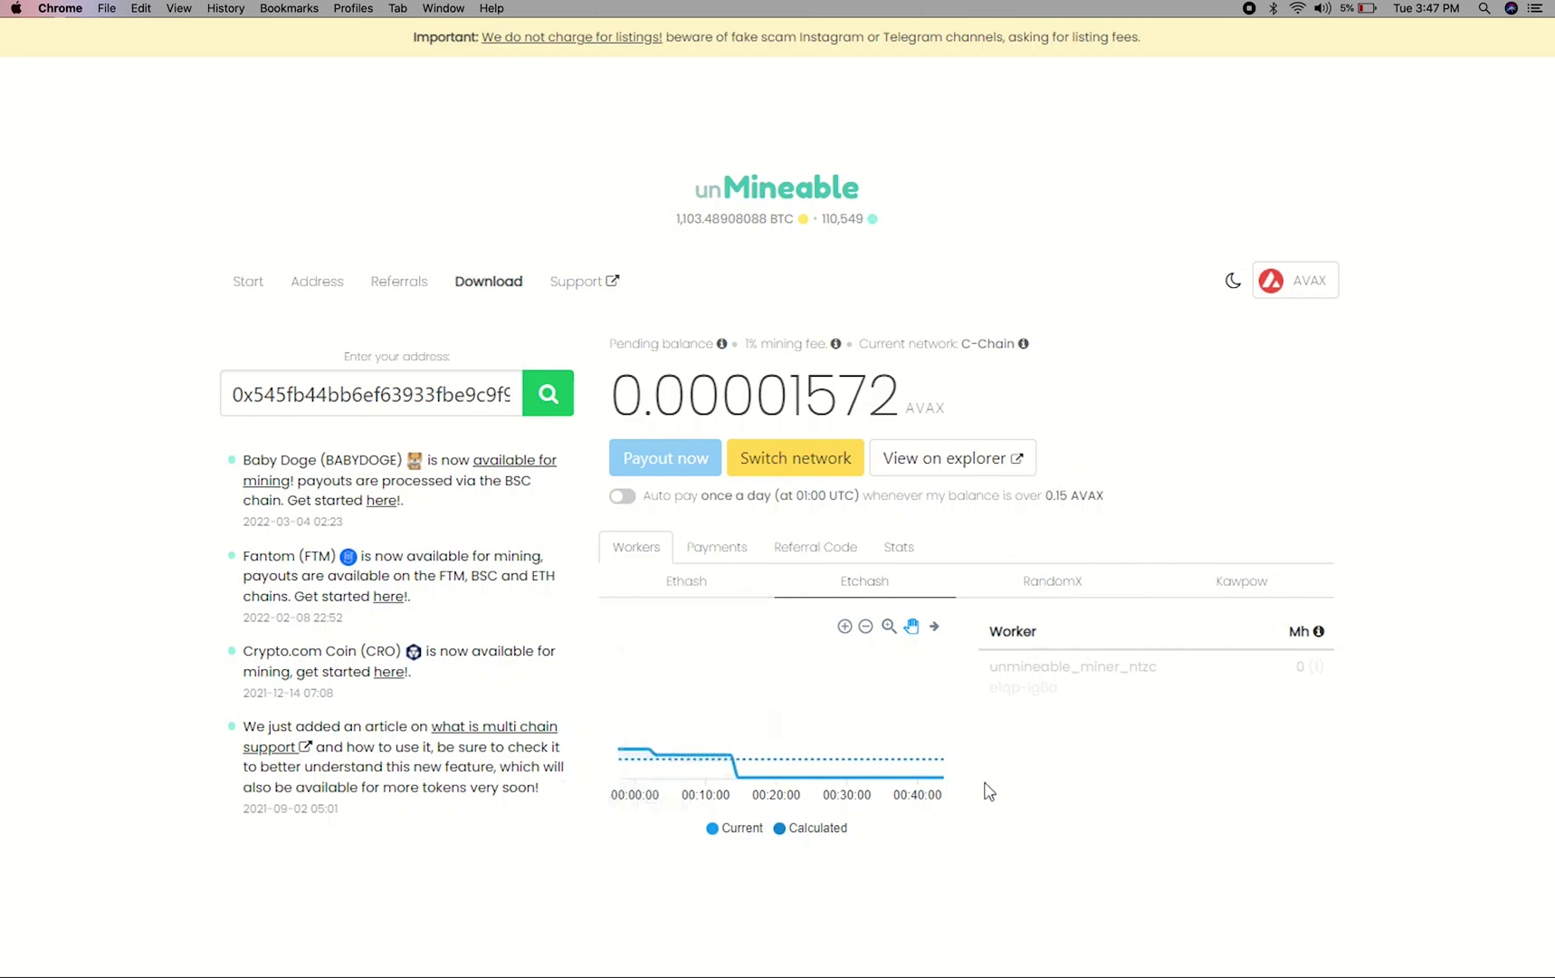
Review the Payments, Referral Code and Stats tabs, then switch Auto pay on
mouse_move(729, 754)
click(702, 553)
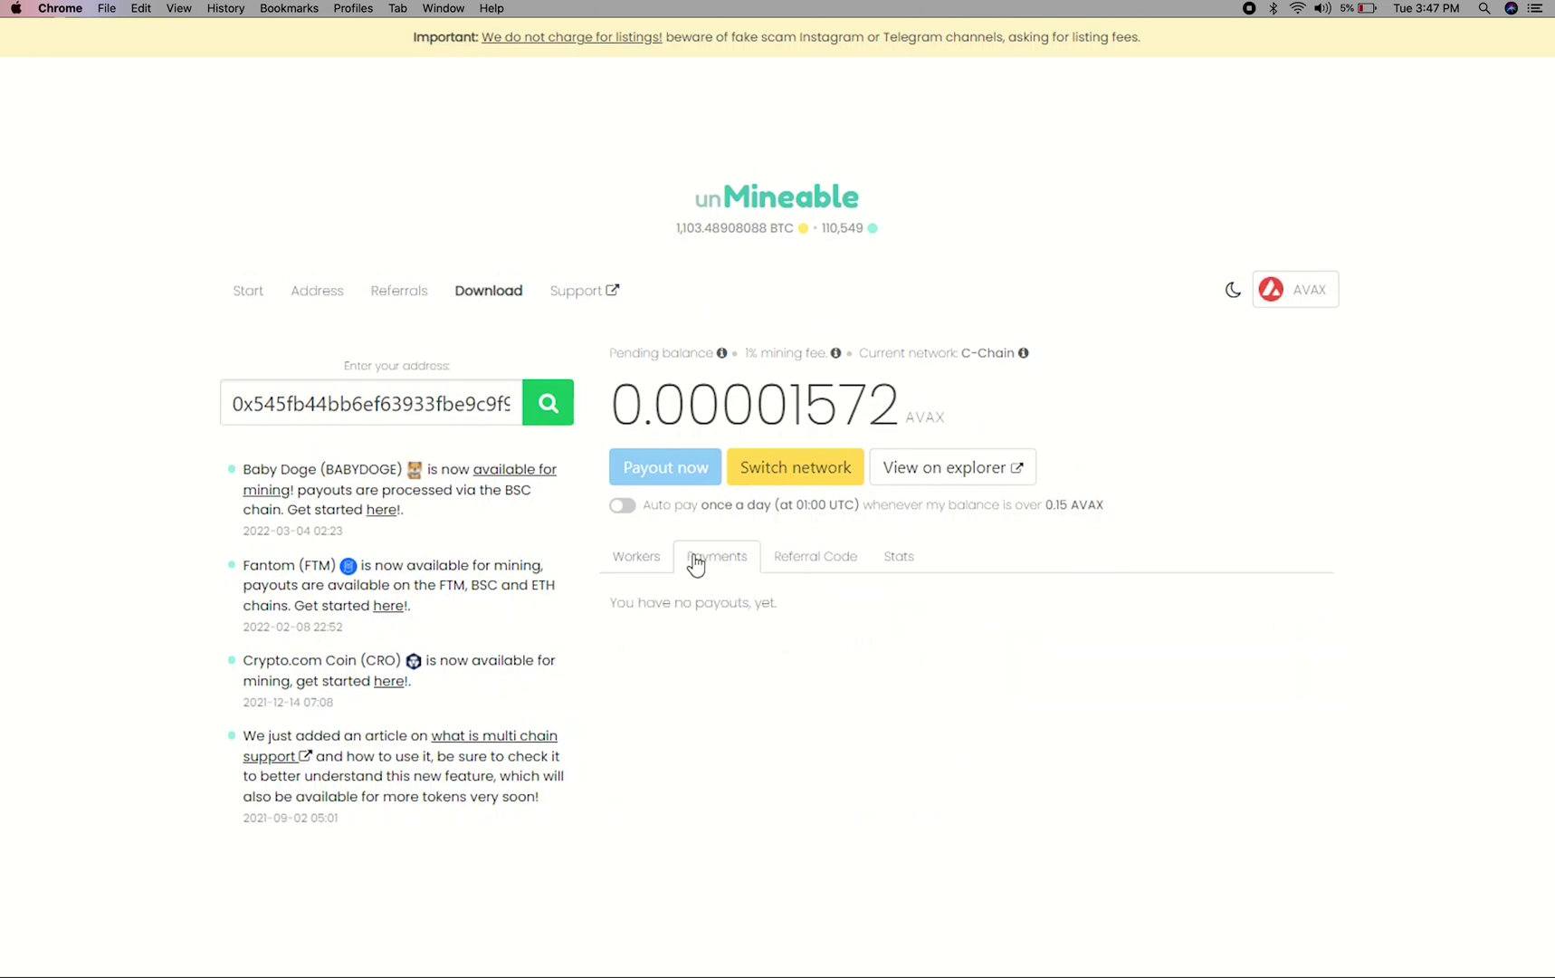
click(812, 570)
click(896, 556)
scroll(891, 555, down, 1)
scroll(891, 555, down, 2)
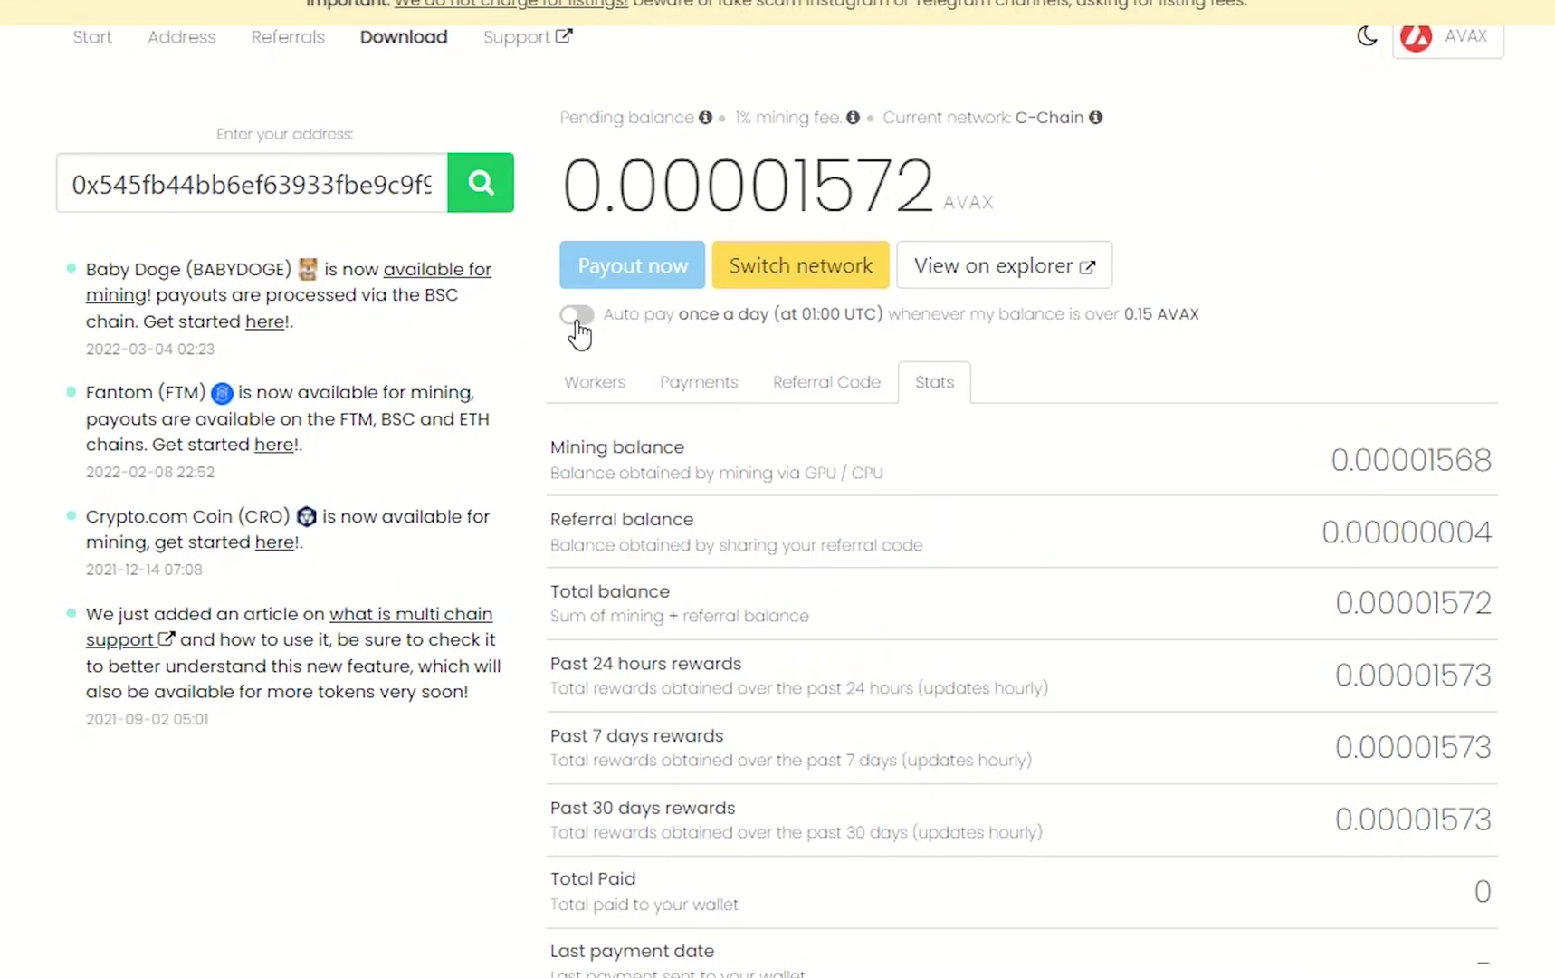
click(577, 318)
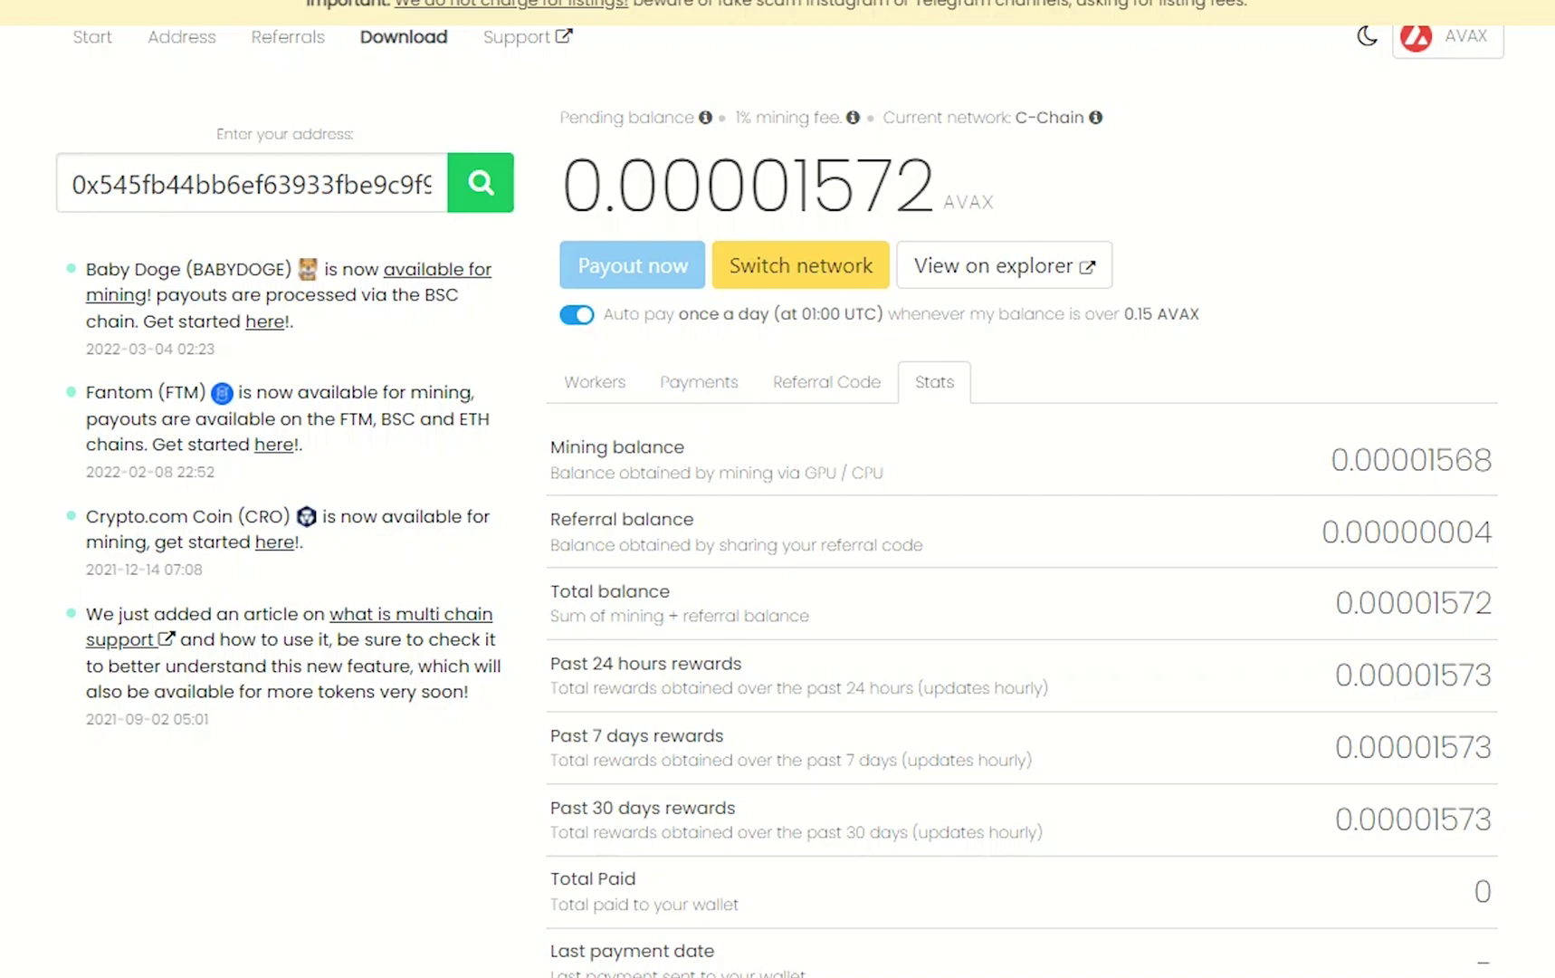